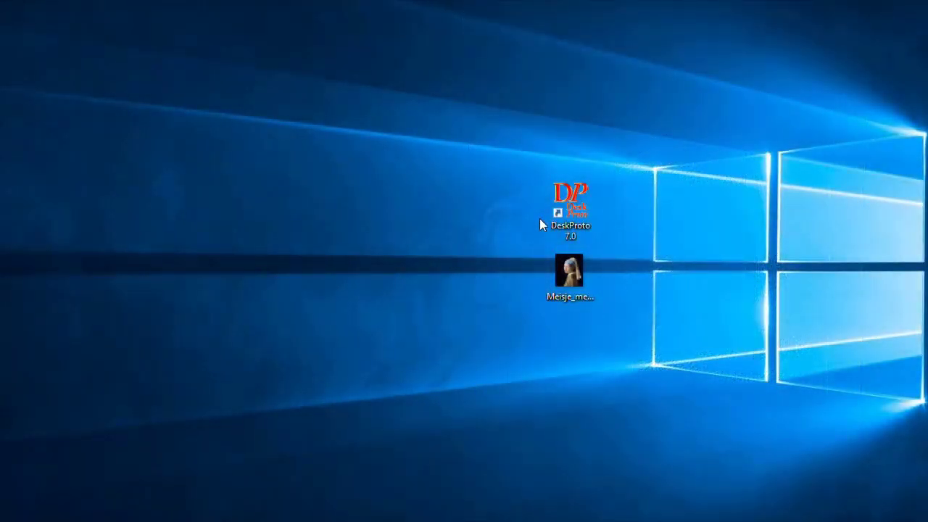
- Launch DeskProto 7.0 from the desktop and start the Free Edition
{"action": "double_click", "coordinate": [577, 219]}
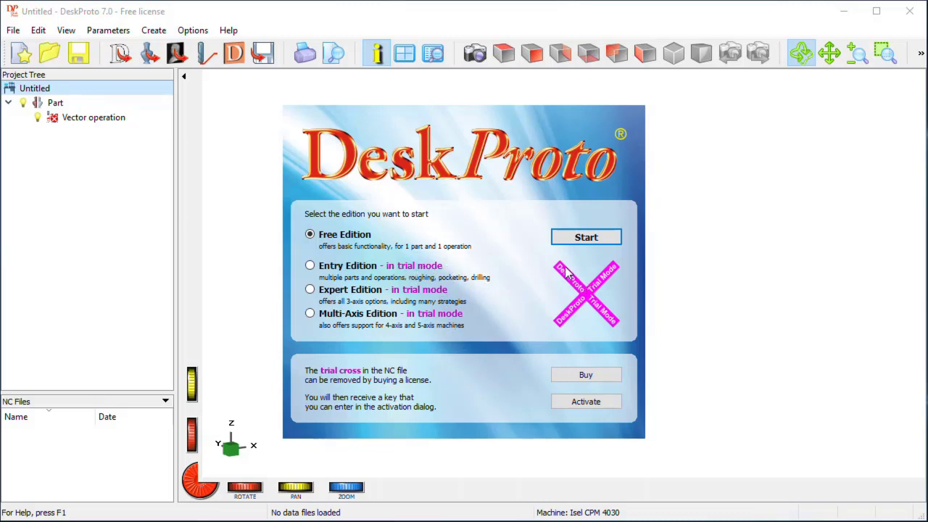
{"action": "mouse_move", "coordinate": [563, 302]}
{"action": "left_click", "coordinate": [584, 238]}
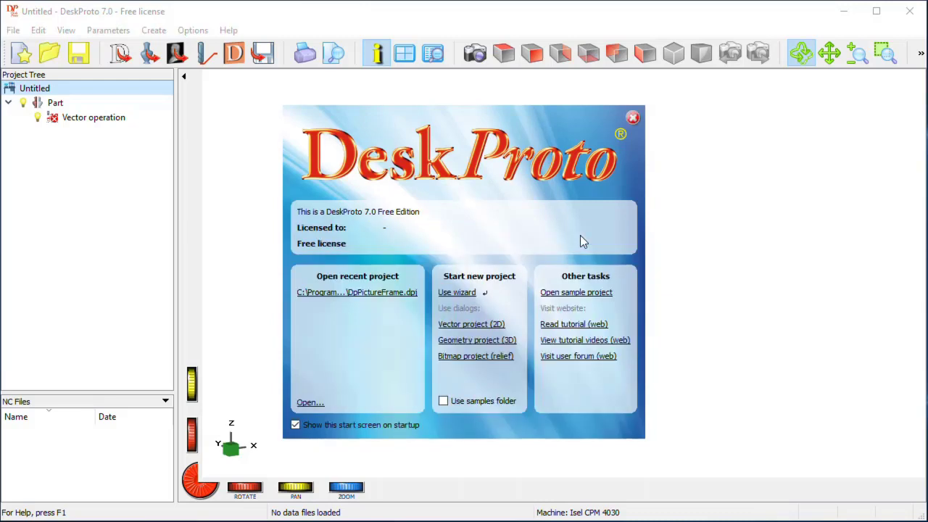
- Start the new-project wizard on the Isel CPM 4030 machine with Basic Bitmap machining (relief)
{"action": "left_click", "coordinate": [465, 298]}
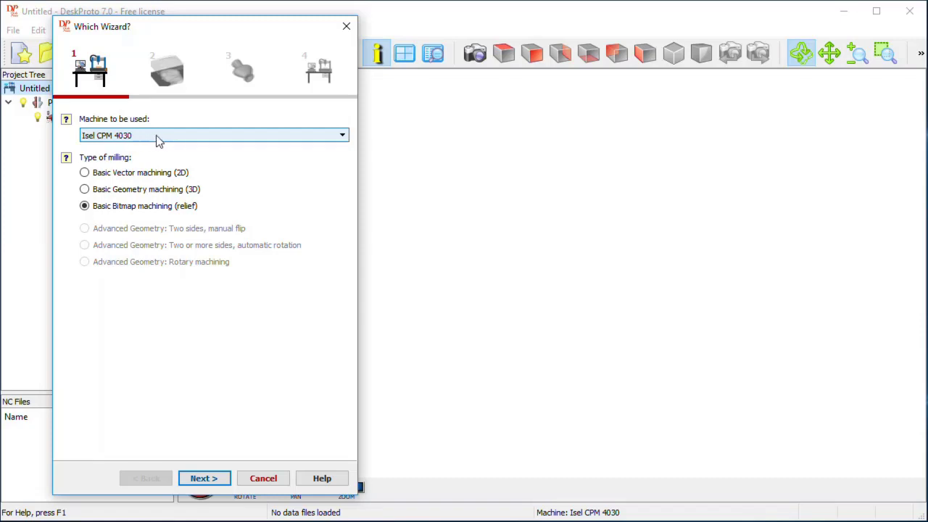
{"action": "left_click", "coordinate": [343, 138]}
{"action": "mouse_move", "coordinate": [345, 178]}
{"action": "left_mouse_down"}
{"action": "mouse_move", "coordinate": [346, 163]}
{"action": "mouse_move", "coordinate": [345, 221]}
{"action": "mouse_move", "coordinate": [352, 182]}
{"action": "mouse_move", "coordinate": [352, 194]}
{"action": "left_mouse_up"}
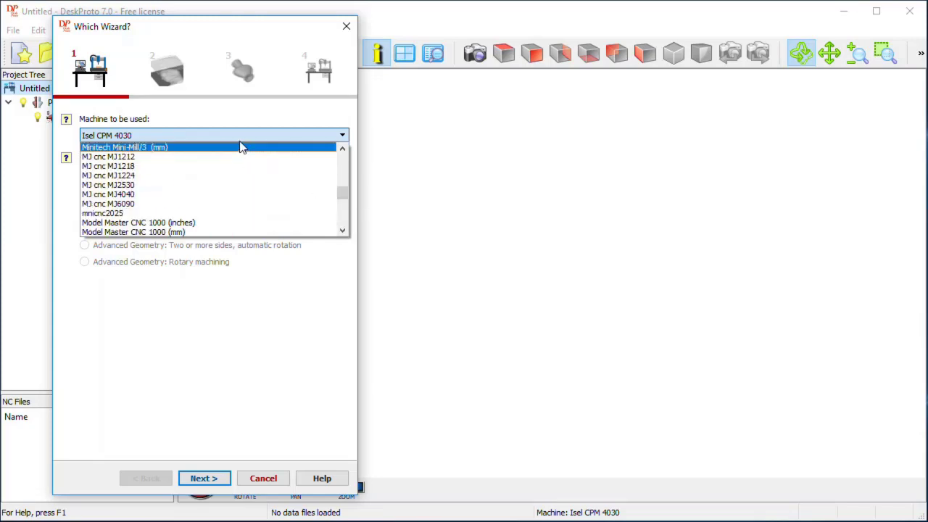
{"action": "left_click", "coordinate": [240, 137]}
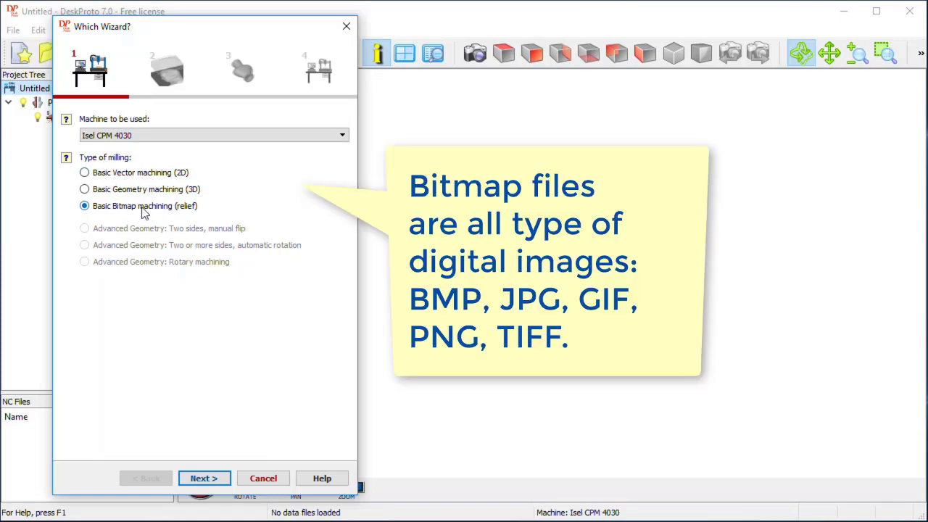
- Load Meisje_met_de_parel_1024x1199.jpg from the Desktop as the bitmap to machine
{"action": "left_click", "coordinate": [205, 479]}
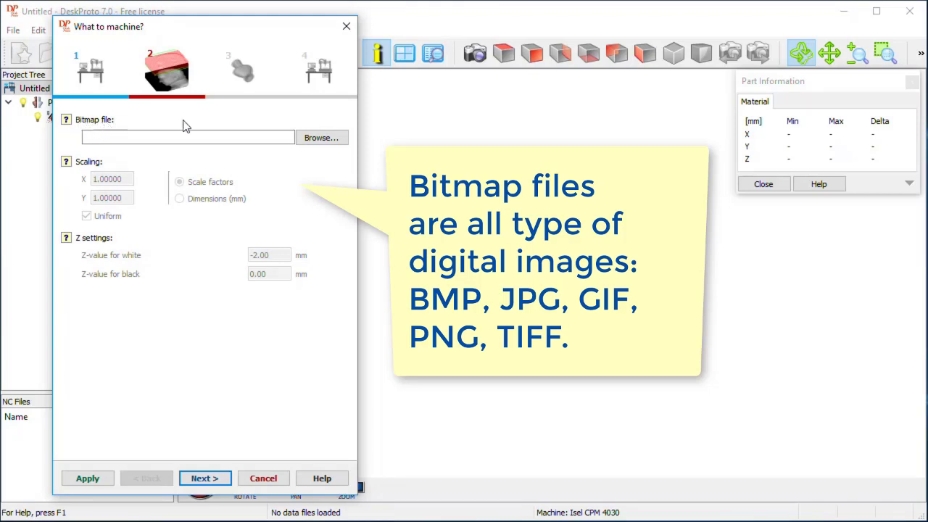
{"action": "left_click", "coordinate": [317, 139]}
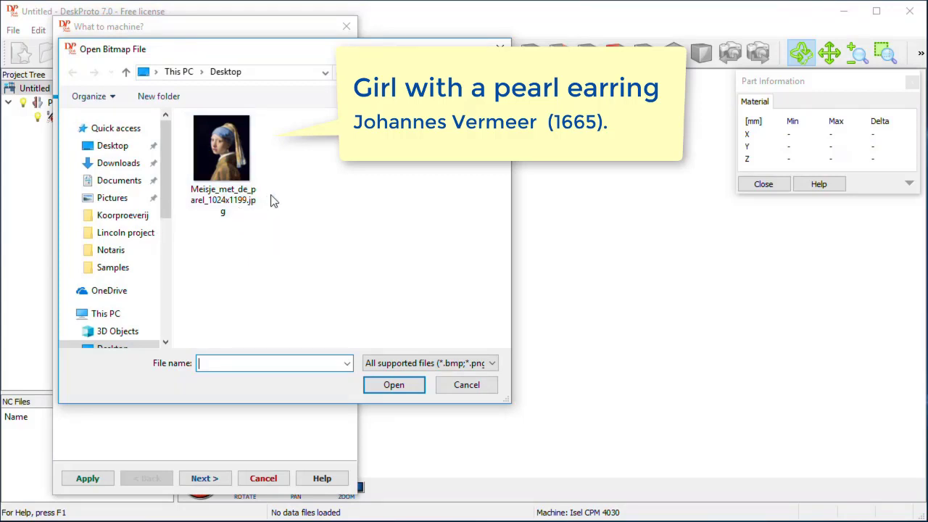
{"action": "left_click", "coordinate": [225, 160]}
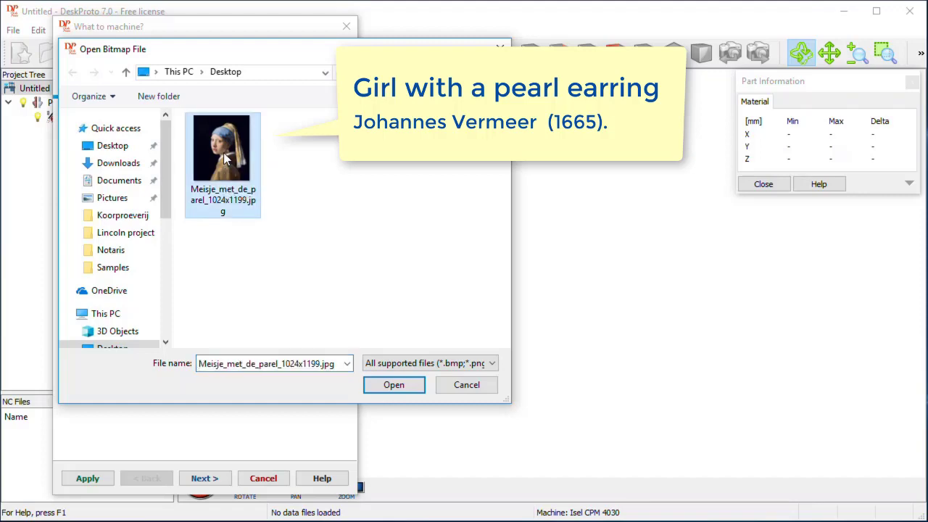
{"action": "left_click", "coordinate": [394, 385]}
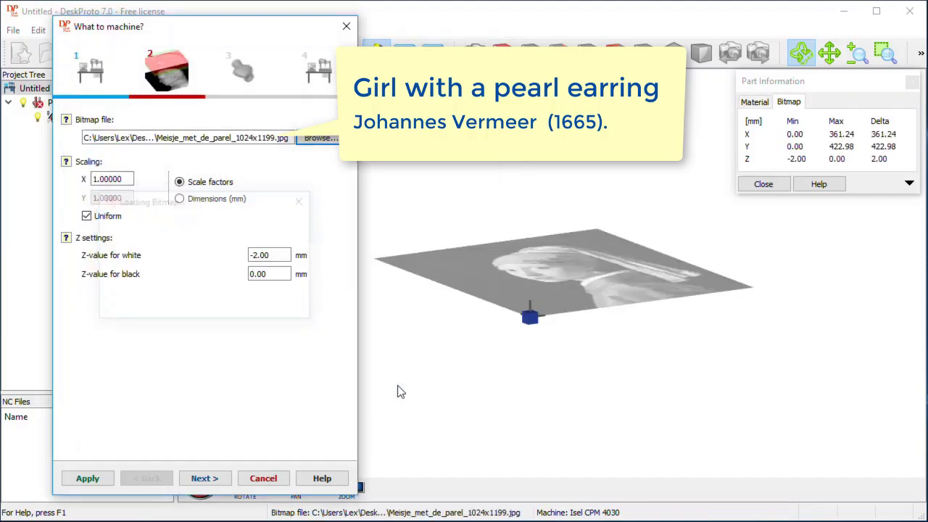
{"action": "left_click_drag", "start_coordinate": [616, 276], "coordinate": [625, 428]}
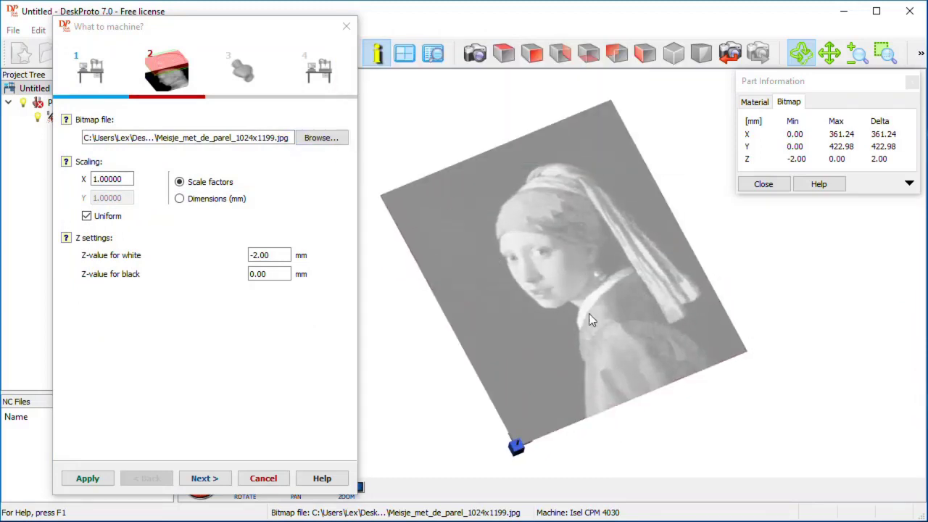
{"action": "left_click_drag", "start_coordinate": [597, 331], "coordinate": [576, 322]}
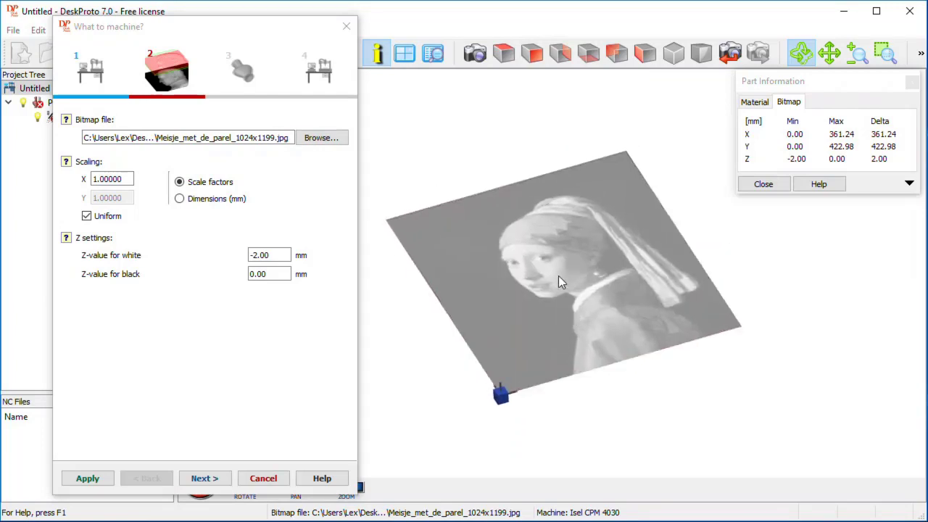
{"action": "scroll", "coordinate": [558, 274], "scroll_direction": "up", "scroll_amount": 2}
{"action": "scroll", "coordinate": [559, 273], "scroll_direction": "down", "scroll_amount": 1}
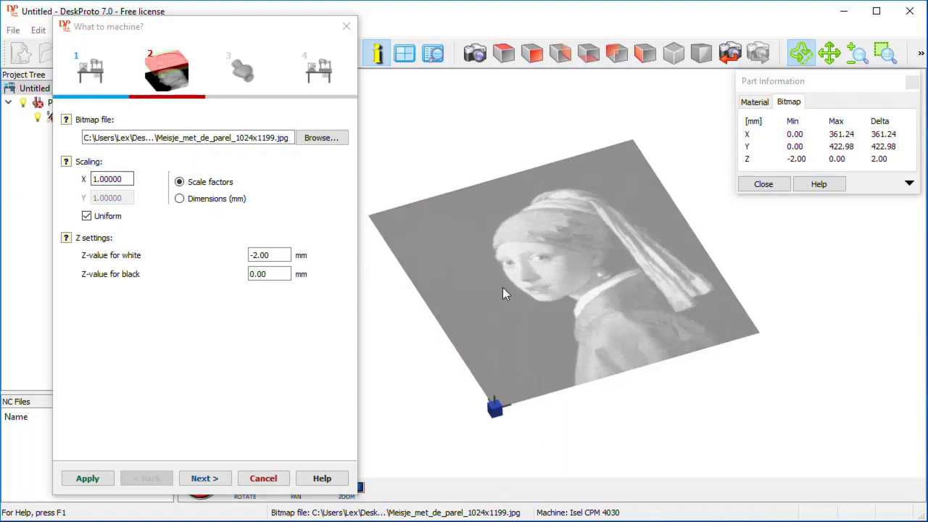
- Scale the portrait to 100 mm in X, with white at Z -2.5 and black at -.25 mm
{"action": "left_click", "coordinate": [180, 200]}
{"action": "left_click_drag", "start_coordinate": [122, 180], "coordinate": [79, 179]}
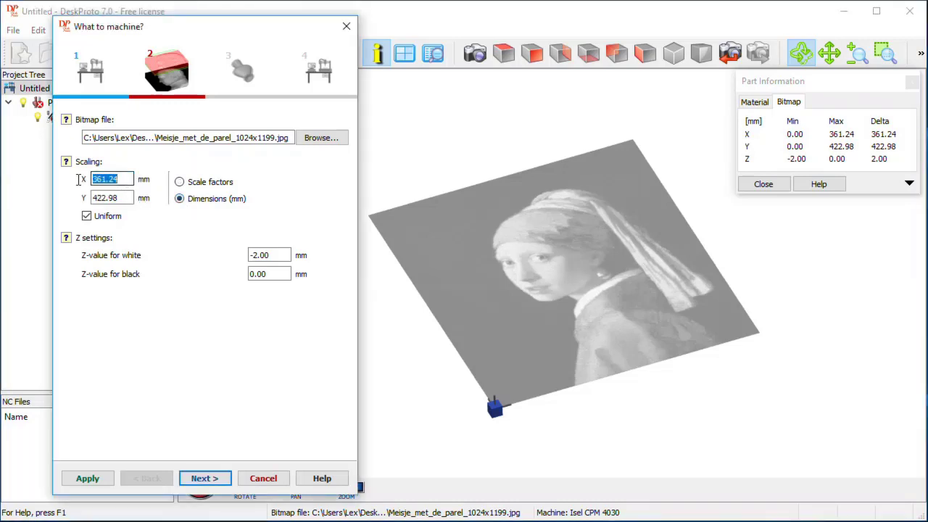
{"action": "type", "text": "100"}
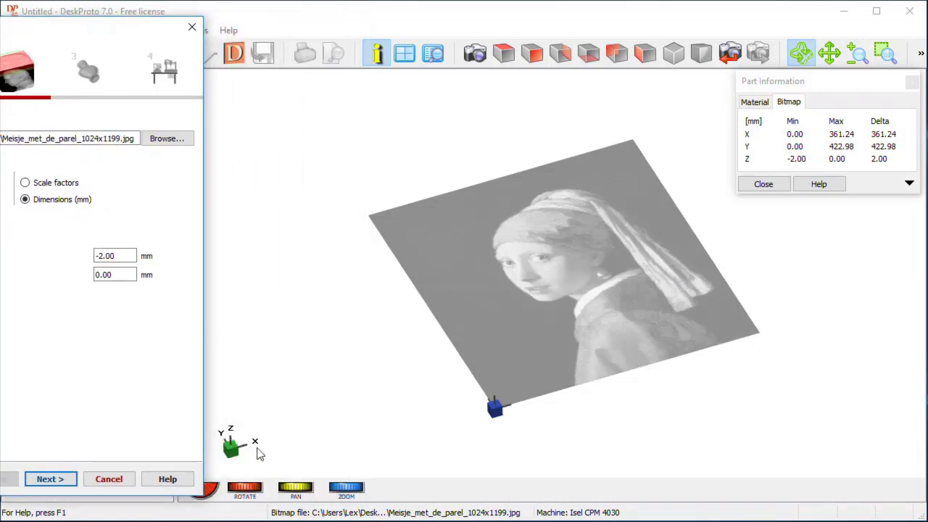
{"action": "left_click_drag", "start_coordinate": [121, 26], "coordinate": [264, 29]}
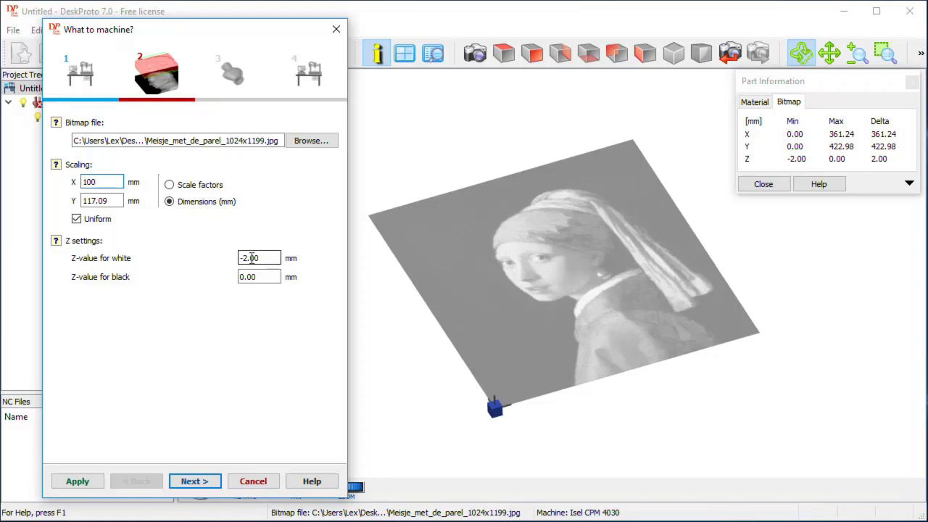
{"action": "left_click_drag", "start_coordinate": [252, 258], "coordinate": [272, 258]}
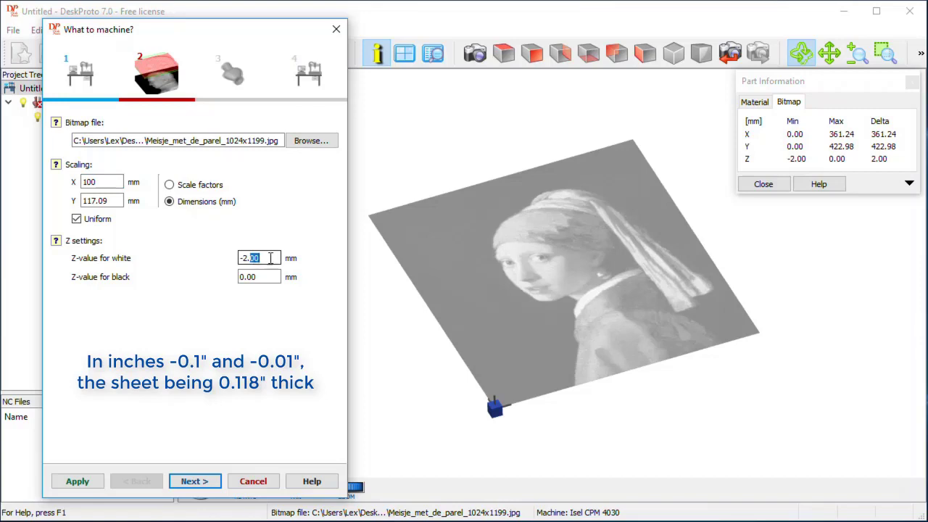
{"action": "left_click", "coordinate": [256, 280]}
{"action": "left_click_drag", "start_coordinate": [258, 277], "coordinate": [237, 283]}
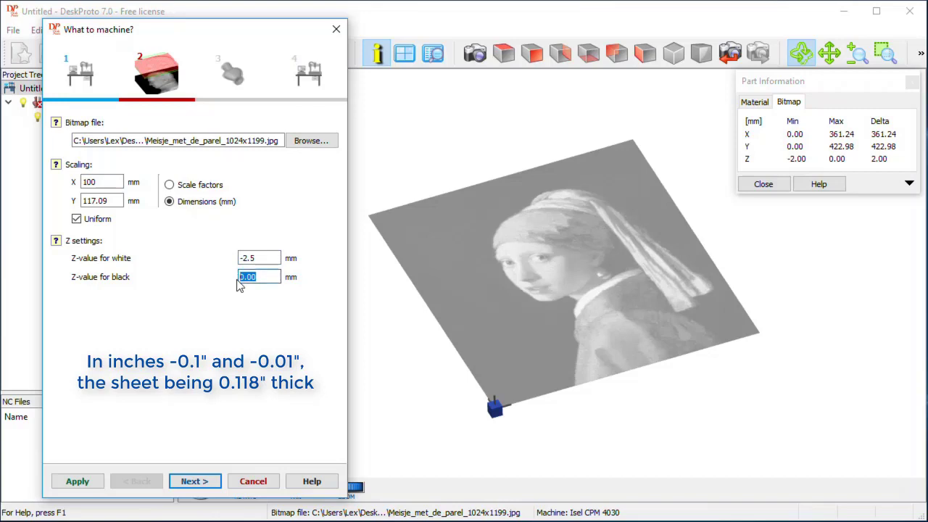
{"action": "type", "text": "-.25"}
{"action": "left_click", "coordinate": [191, 481]}
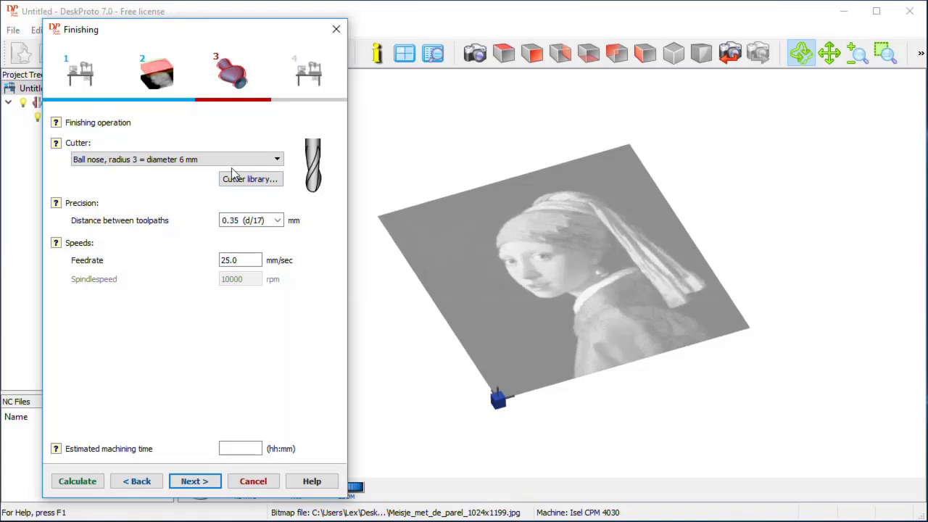
- Choose the Tapered Ball TEB15-020 cutter for the finishing operation
{"action": "left_click", "coordinate": [277, 161]}
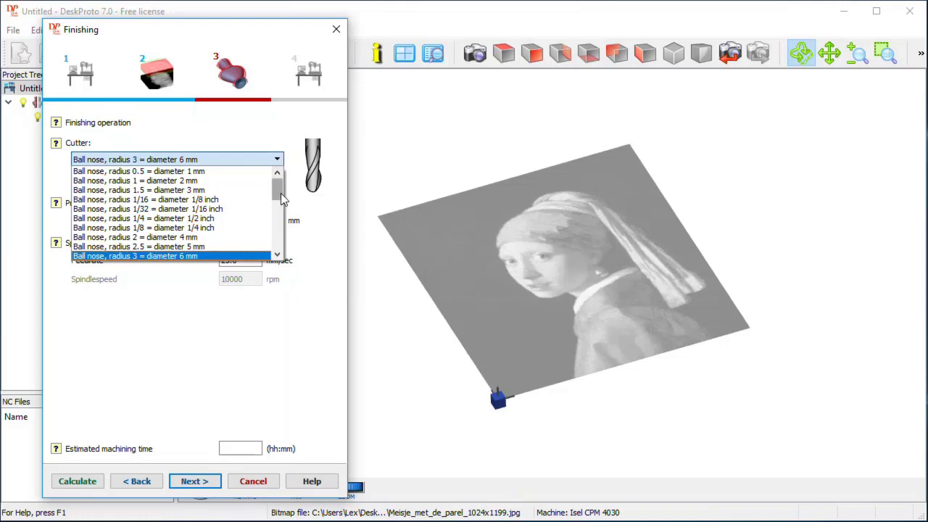
{"action": "left_click_drag", "start_coordinate": [278, 189], "coordinate": [278, 239]}
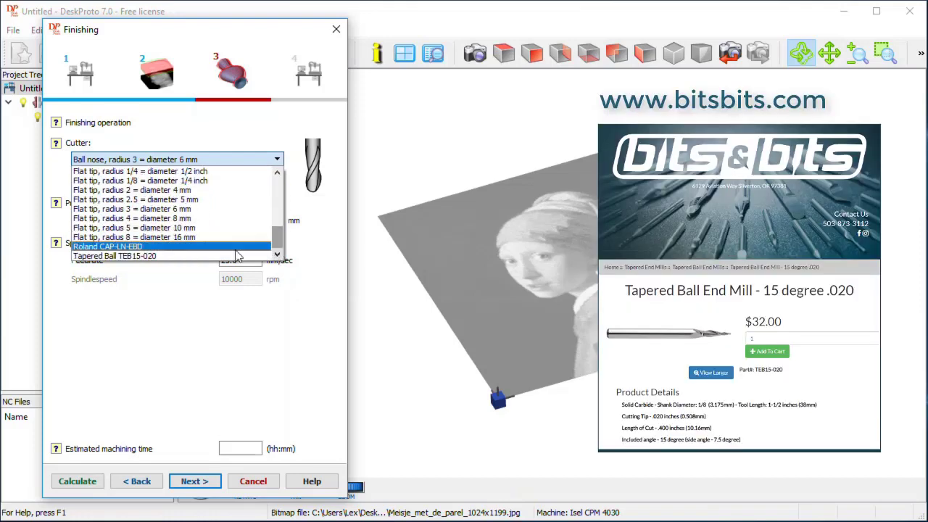
{"action": "left_click", "coordinate": [117, 257]}
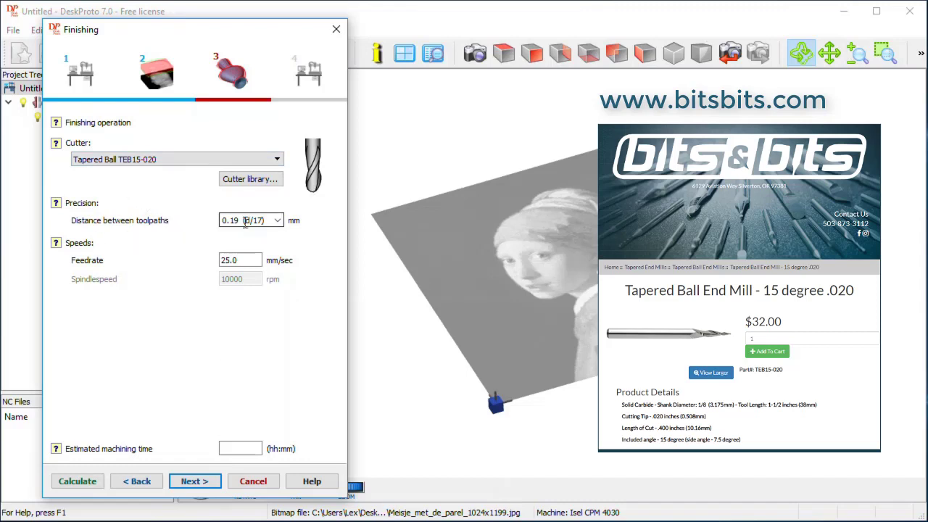
- Set toolpath spacing to 0.10 mm (d/33) and calculate the finishing toolpaths
{"action": "left_click", "coordinate": [278, 220]}
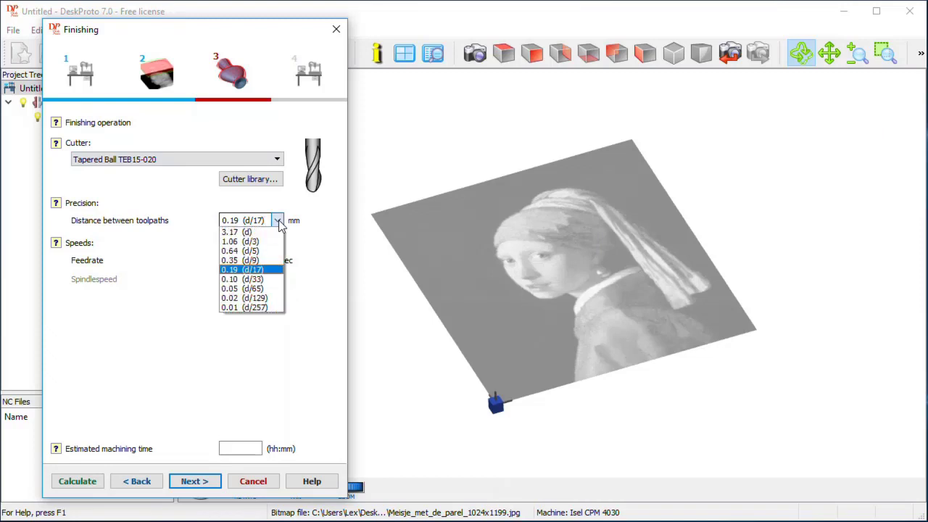
{"action": "left_click", "coordinate": [240, 280]}
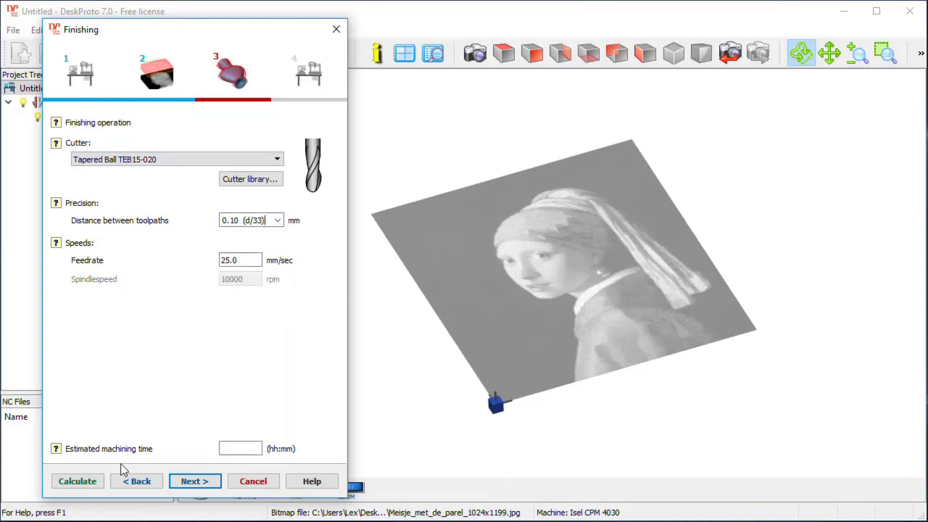
{"action": "left_click", "coordinate": [78, 482]}
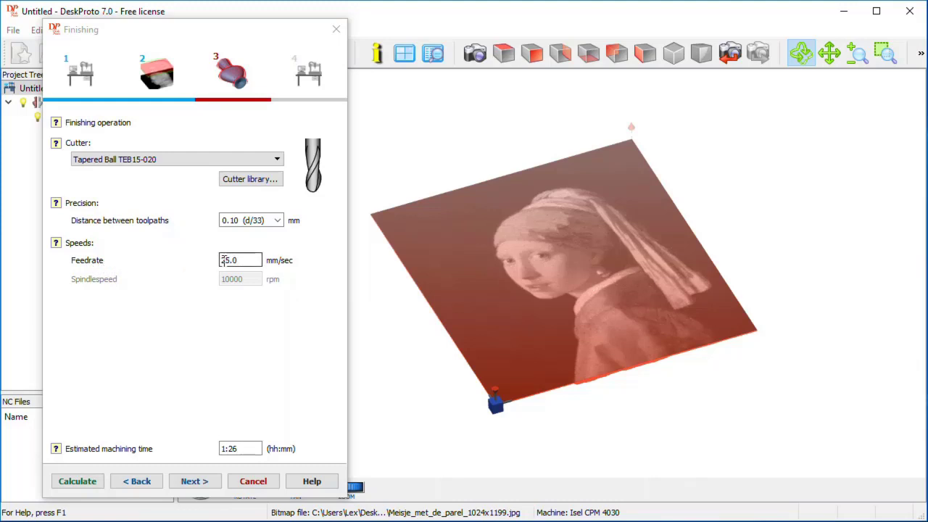
- Recalculate with a 15.0 mm/sec feedrate and inspect the relief toolpaths in 3D
{"action": "left_click", "coordinate": [222, 262]}
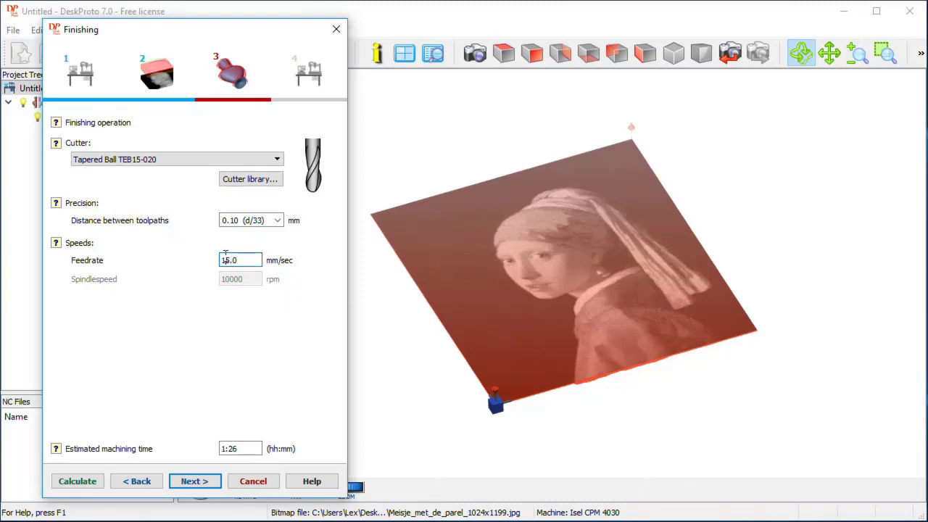
{"action": "left_click", "coordinate": [90, 485]}
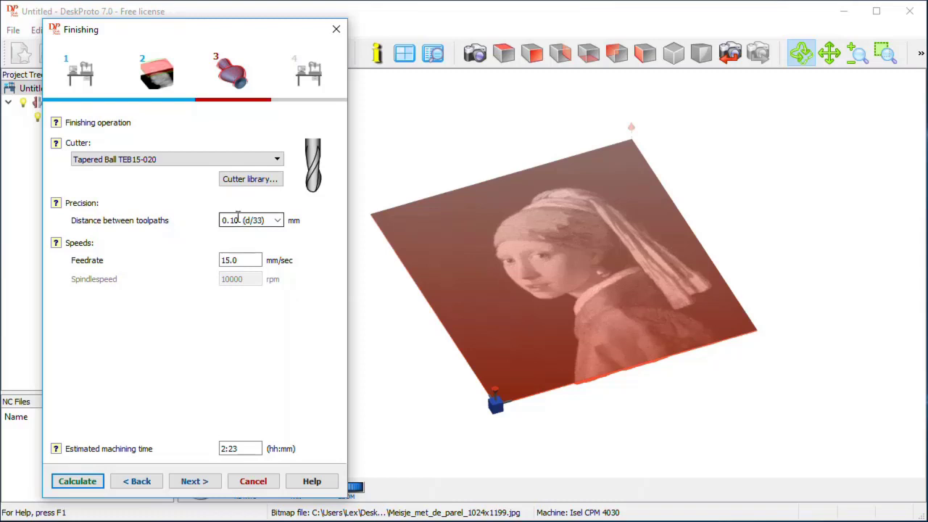
{"action": "left_click_drag", "start_coordinate": [594, 363], "coordinate": [582, 288]}
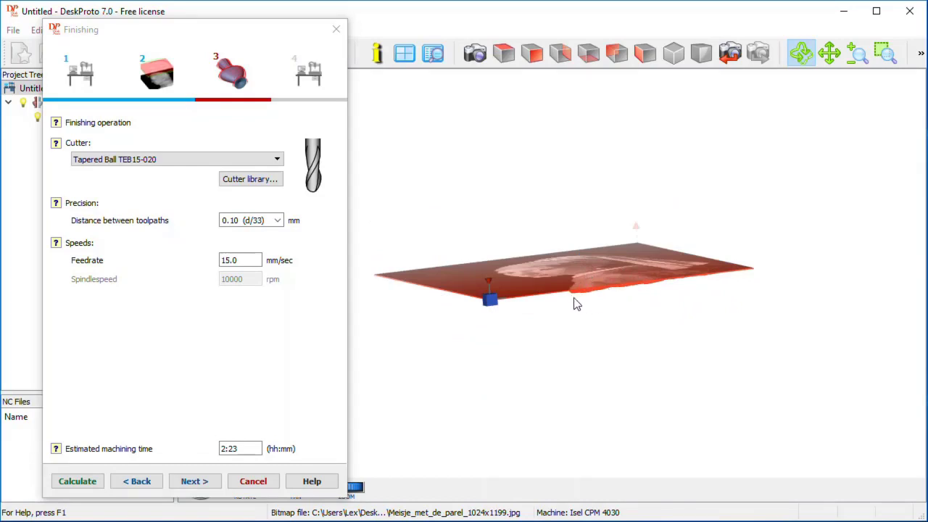
{"action": "left_click_drag", "start_coordinate": [614, 269], "coordinate": [624, 368]}
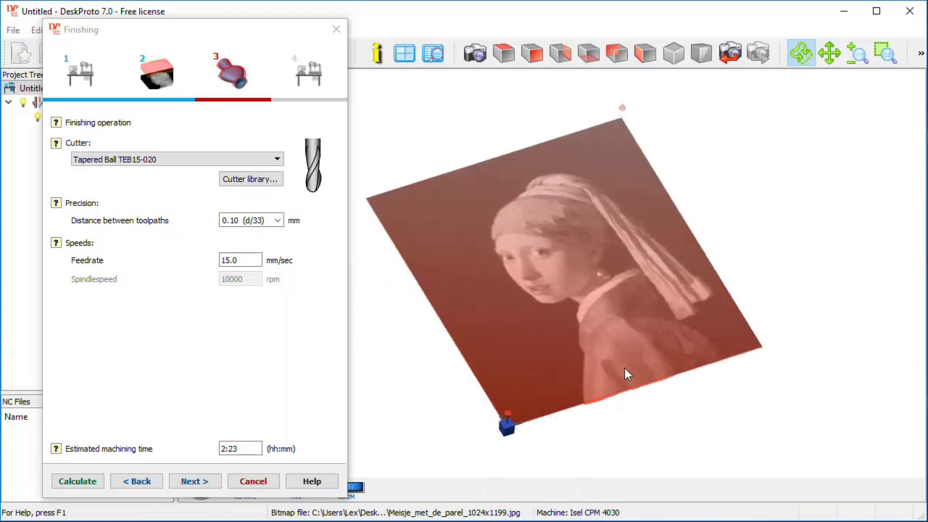
- In Send to Machine, show the toolpaths and simulate the machined portrait relief
{"action": "left_click", "coordinate": [192, 482]}
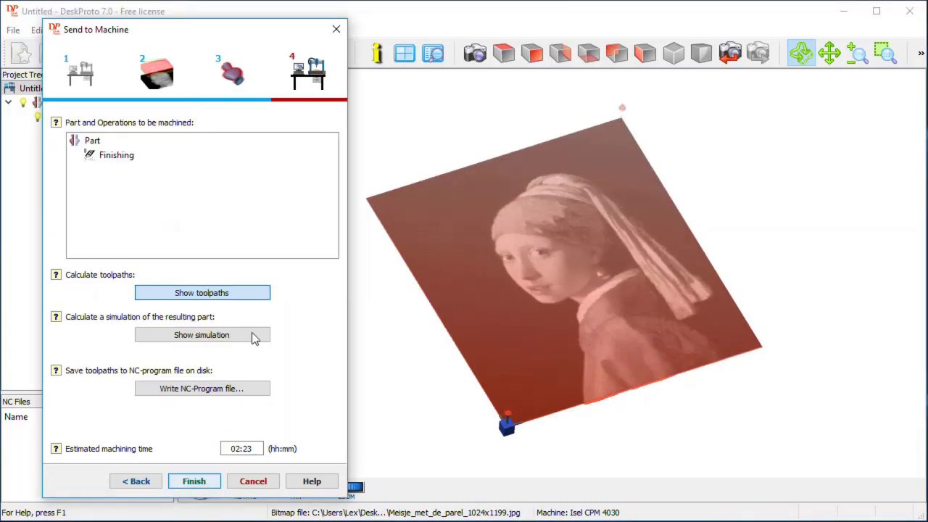
{"action": "left_click", "coordinate": [215, 299]}
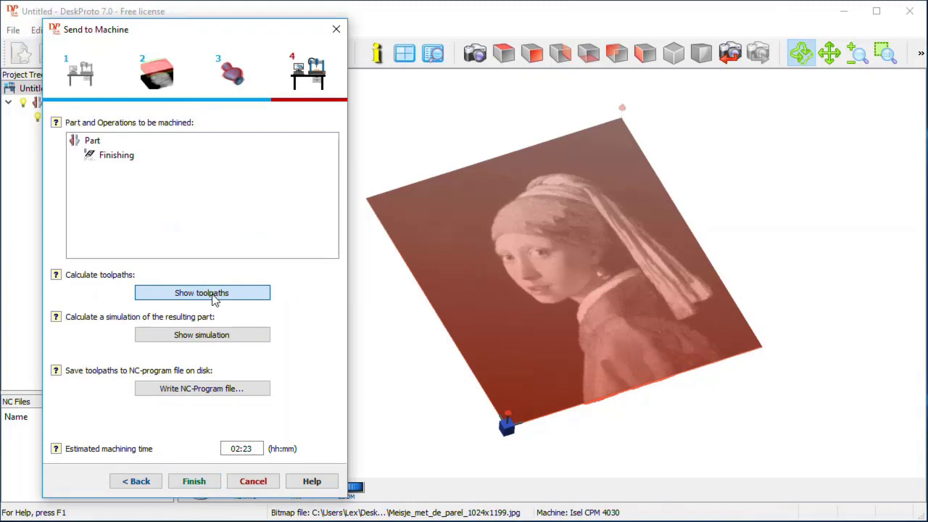
{"action": "left_click", "coordinate": [214, 340]}
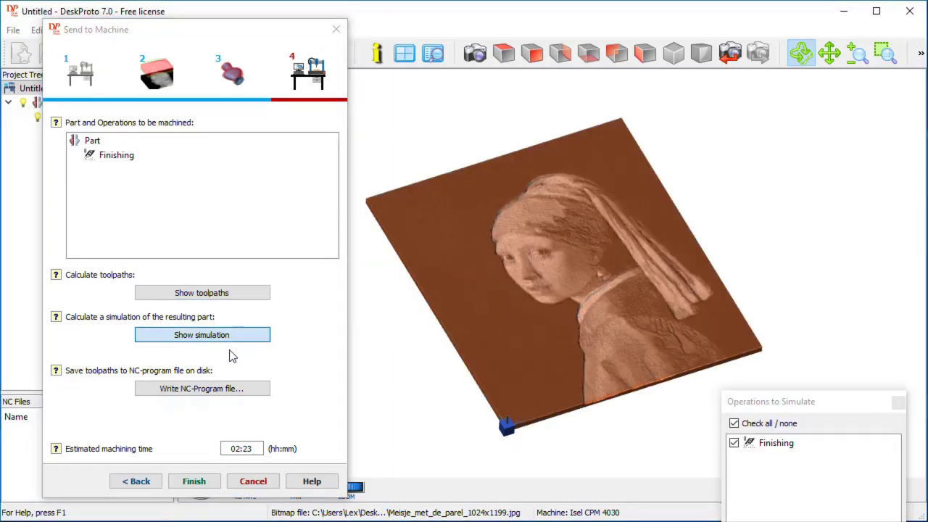
{"action": "scroll", "coordinate": [540, 263], "scroll_direction": "up", "scroll_amount": 5}
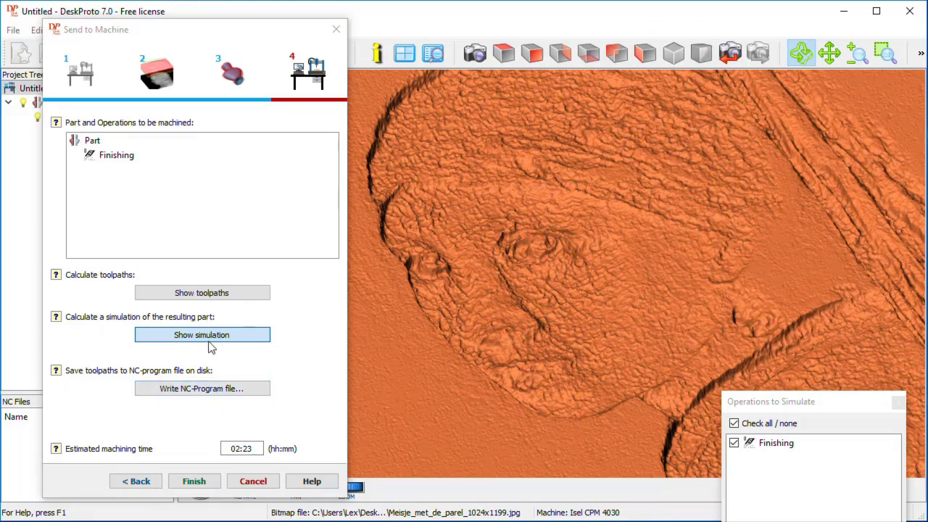
- Begin writing the NC program file, to be named Girl
{"action": "left_click", "coordinate": [246, 390]}
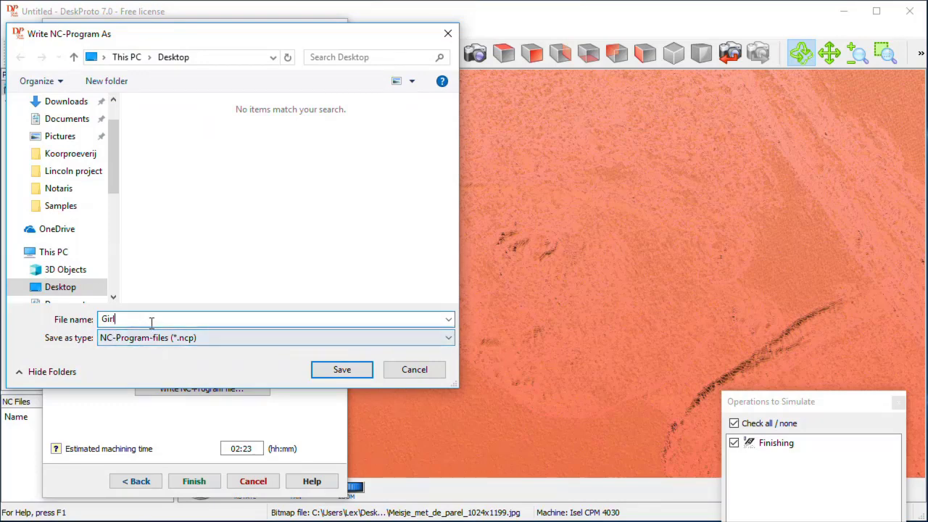
- Save Girl.ncp to the Desktop and finish the Send to Machine wizard
{"action": "left_click", "coordinate": [351, 378]}
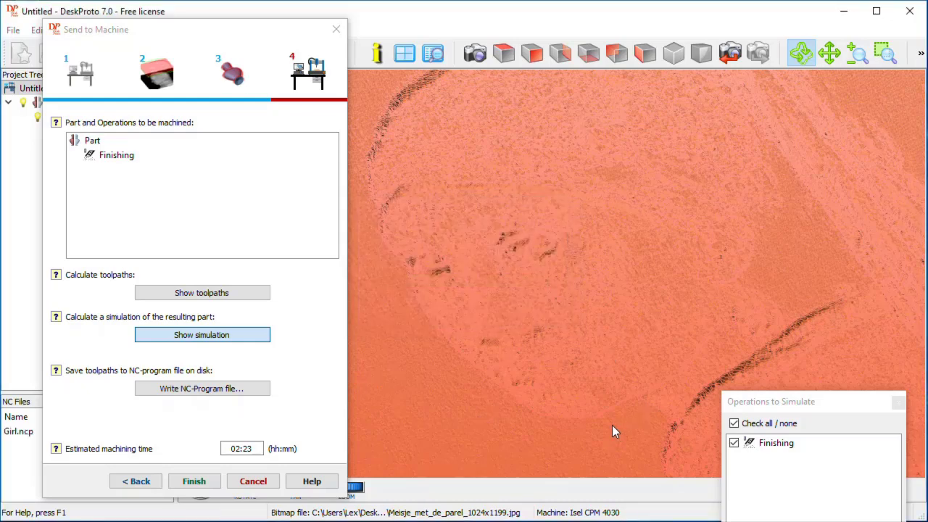
{"action": "left_click", "coordinate": [192, 483]}
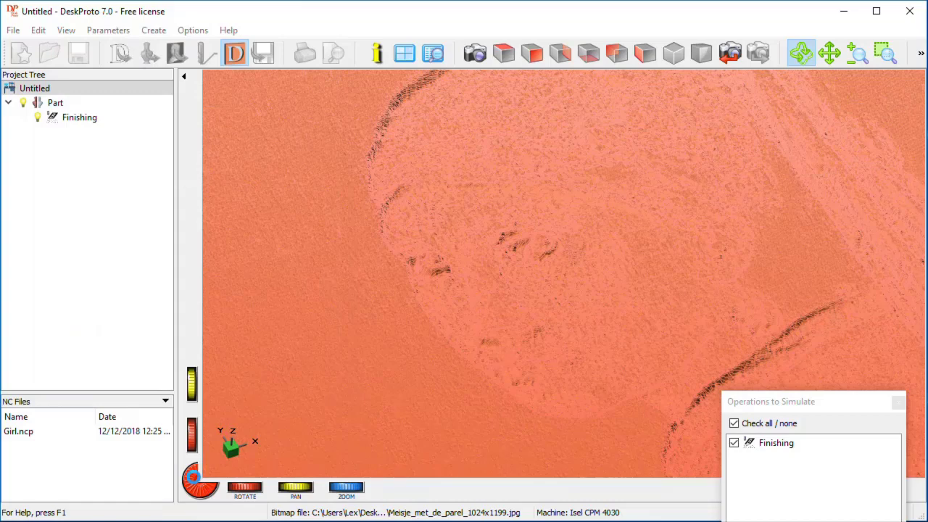
- Display the Part Information window beside the part, showing 100.00 × 117.09 mm and Z -2.50 to 0.00
{"action": "scroll", "coordinate": [579, 282], "scroll_direction": "down", "scroll_amount": 6}
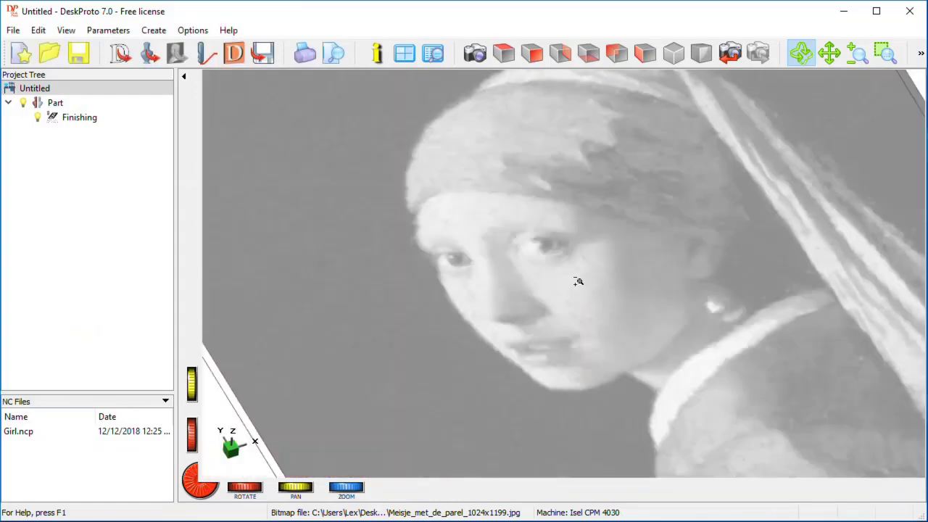
{"action": "scroll", "coordinate": [573, 286], "scroll_direction": "up", "scroll_amount": 1}
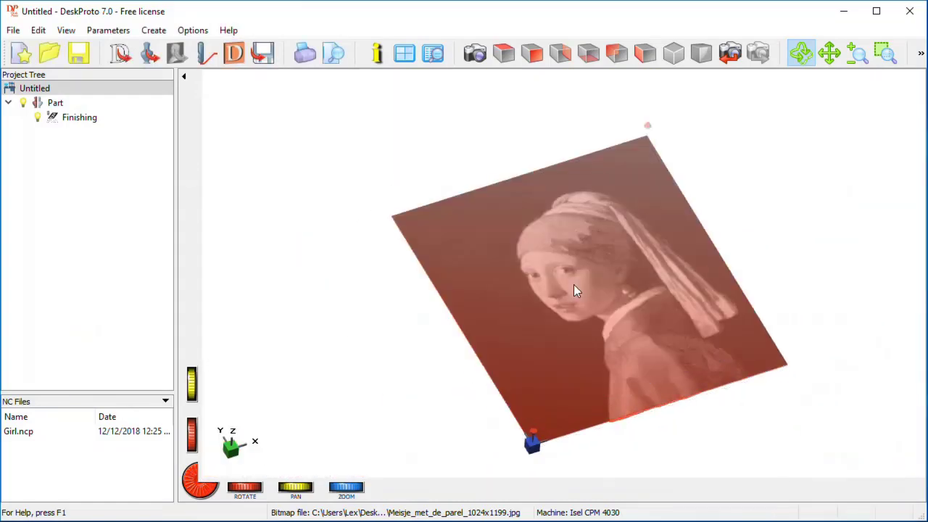
{"action": "left_click", "coordinate": [377, 53]}
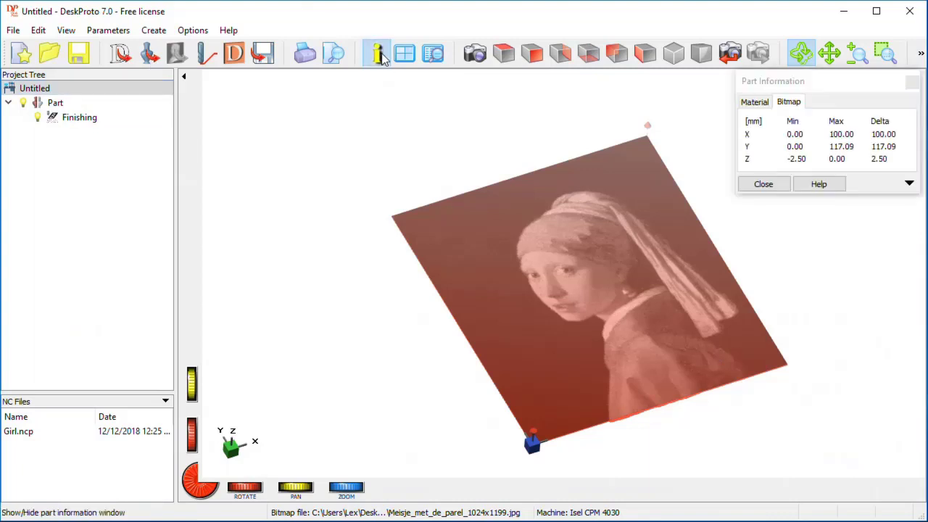
{"action": "left_click_drag", "start_coordinate": [810, 84], "coordinate": [187, 168]}
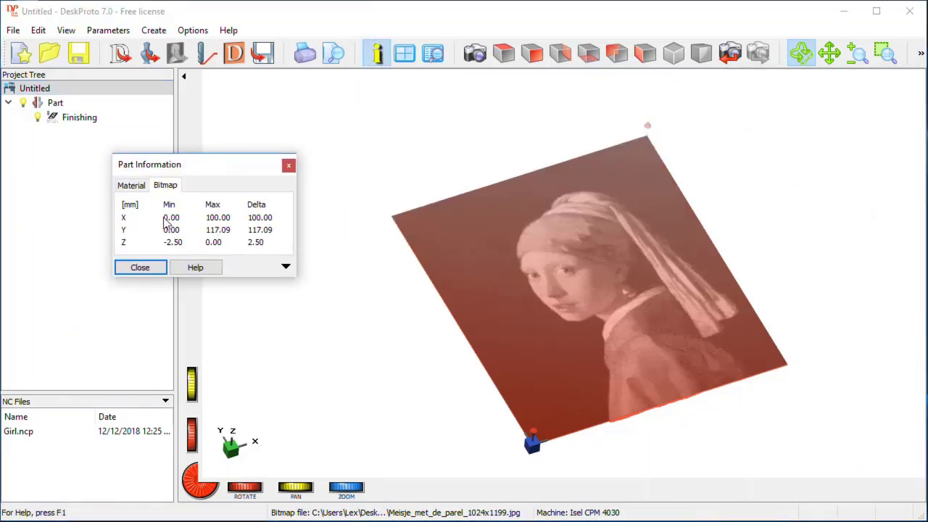